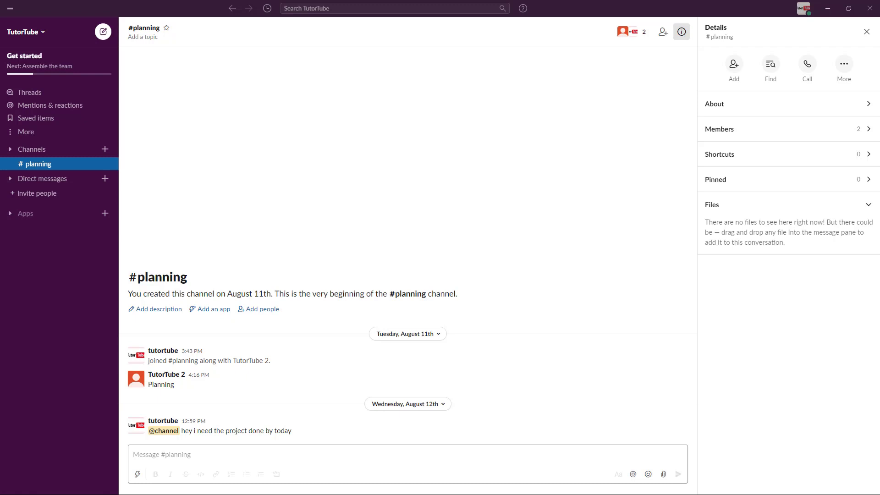
# - Expand Direct messages and Channels in the sidebar and switch to the #public channel
pyautogui.click(11, 179)
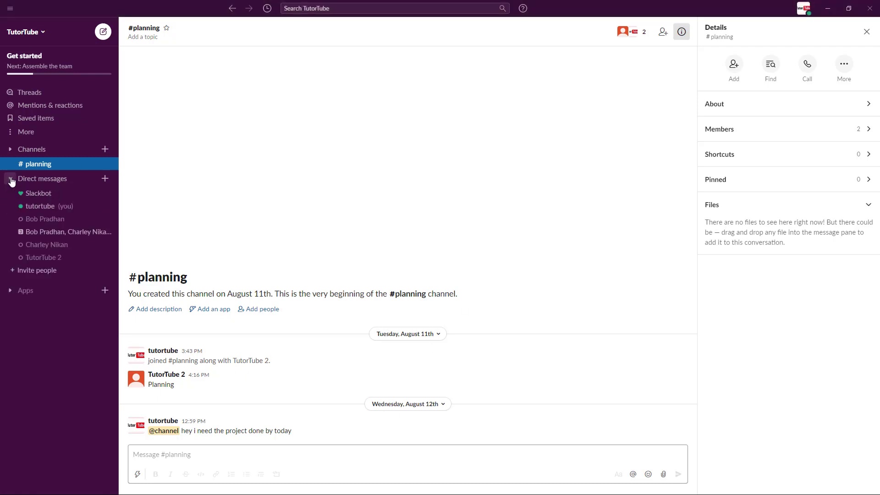
pyautogui.click(7, 151)
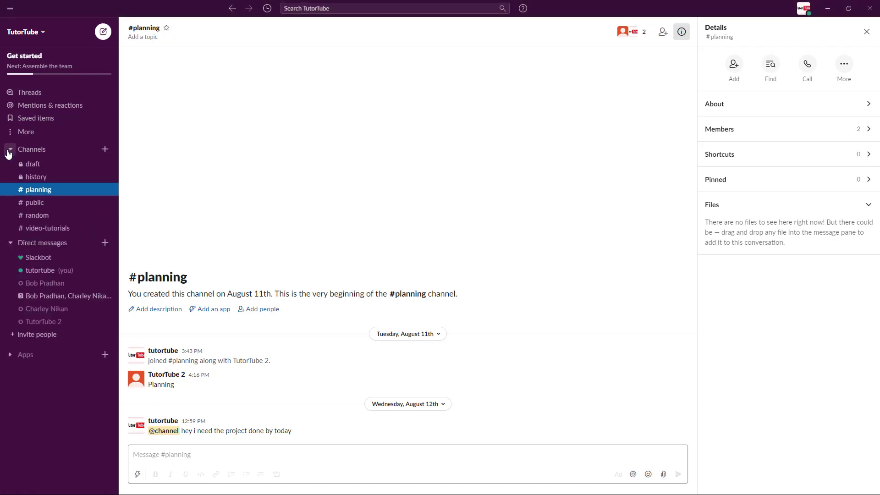
pyautogui.click(37, 209)
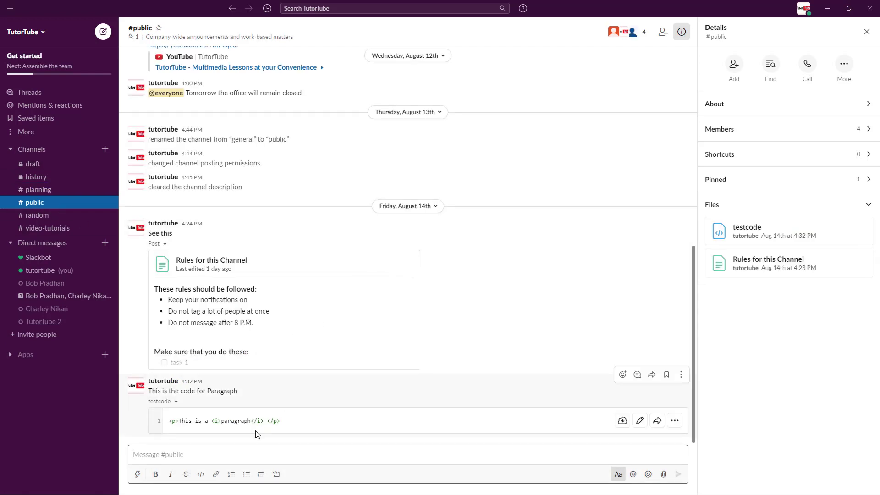
# - From the #public message box's attach menu, choose to upload a file from your computer
pyautogui.click(273, 449)
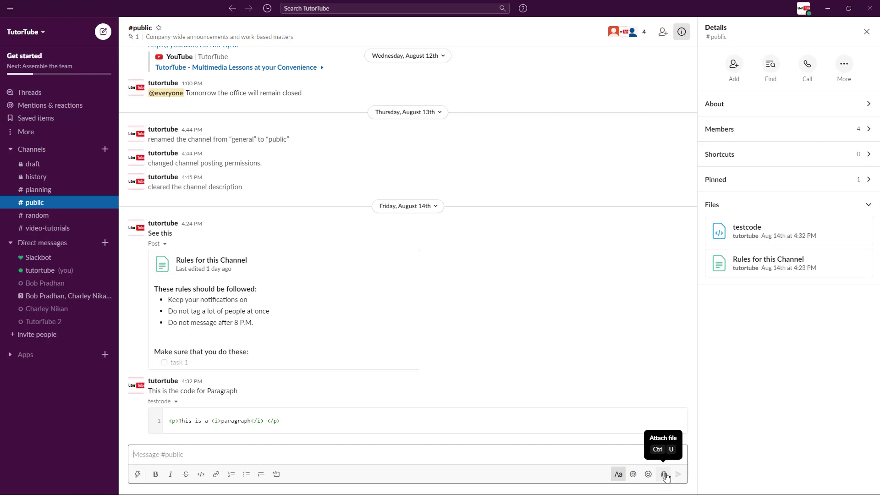
pyautogui.click(663, 475)
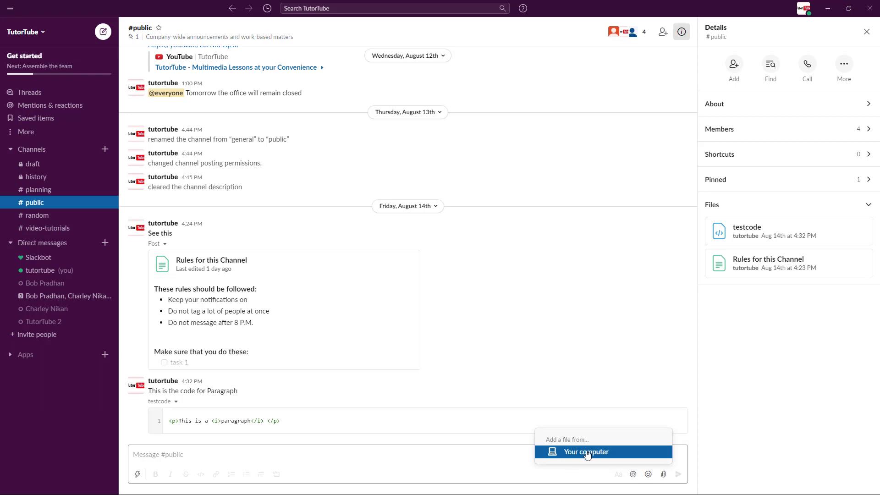
pyautogui.click(578, 453)
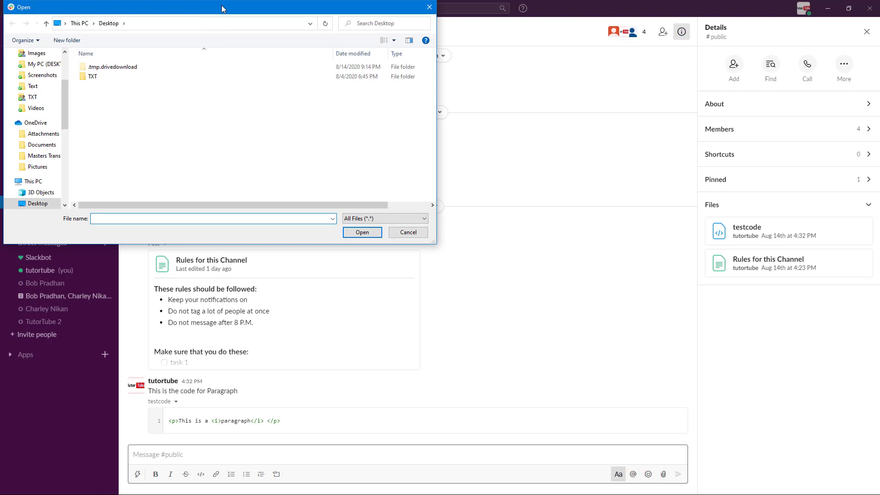
# - Select 21.jpg in Dropbox > Images and attach it to the message
pyautogui.moveTo(222, 8)
pyautogui.mouseDown()
pyautogui.moveTo(311, 85)
pyautogui.moveTo(316, 77)
pyautogui.mouseUp()
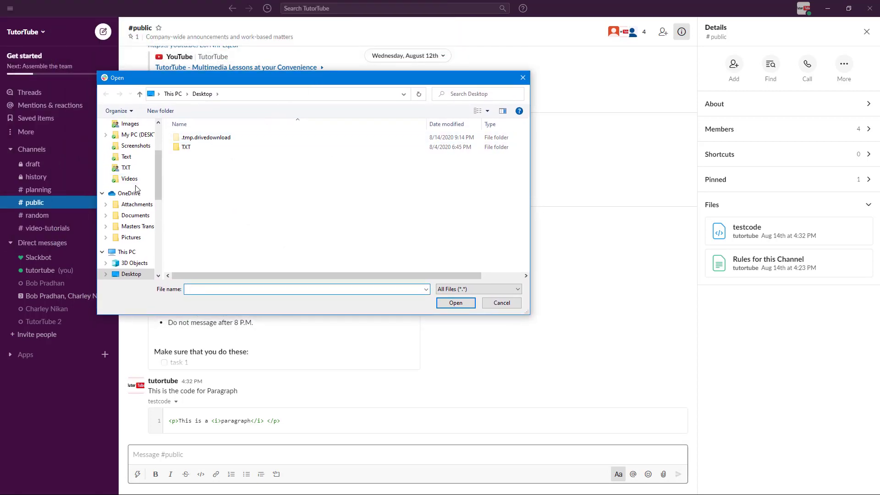
pyautogui.scroll(2, 136, 188)
pyautogui.click(134, 128)
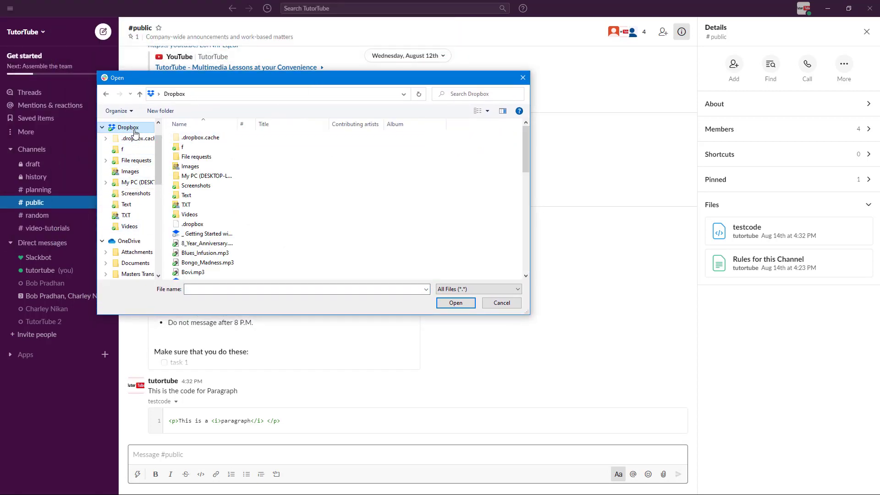
pyautogui.doubleClick(227, 169)
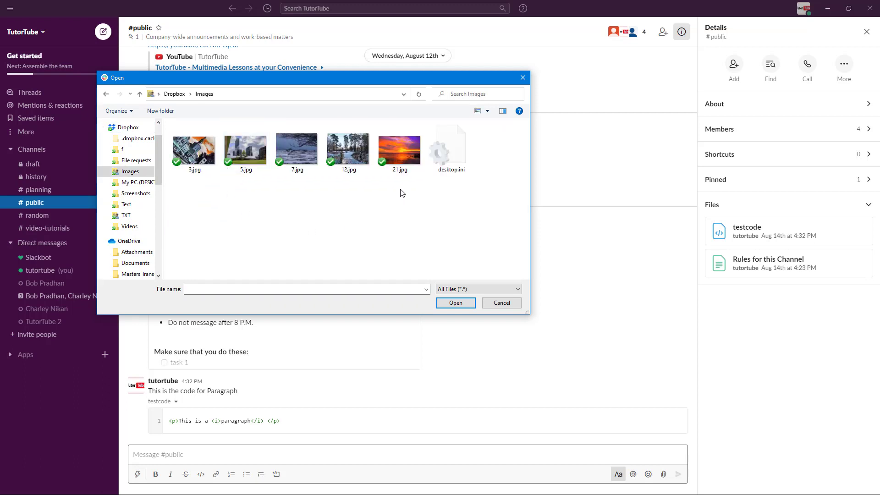
pyautogui.click(399, 156)
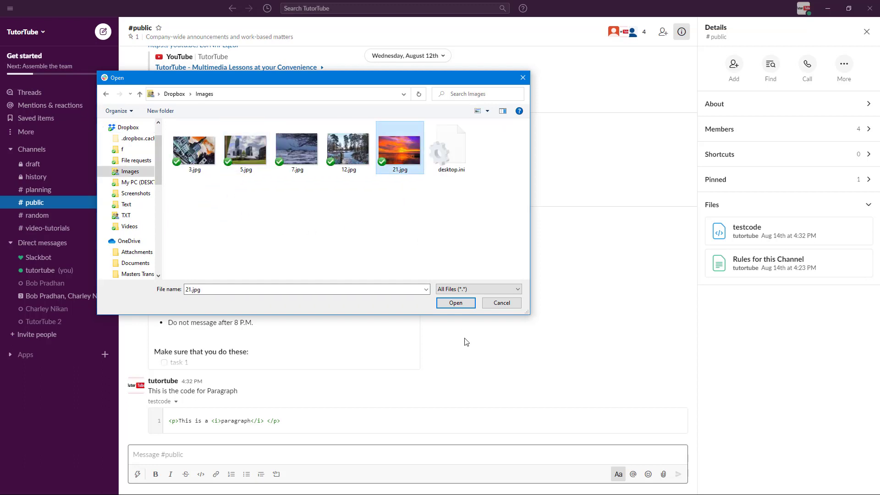
pyautogui.click(456, 303)
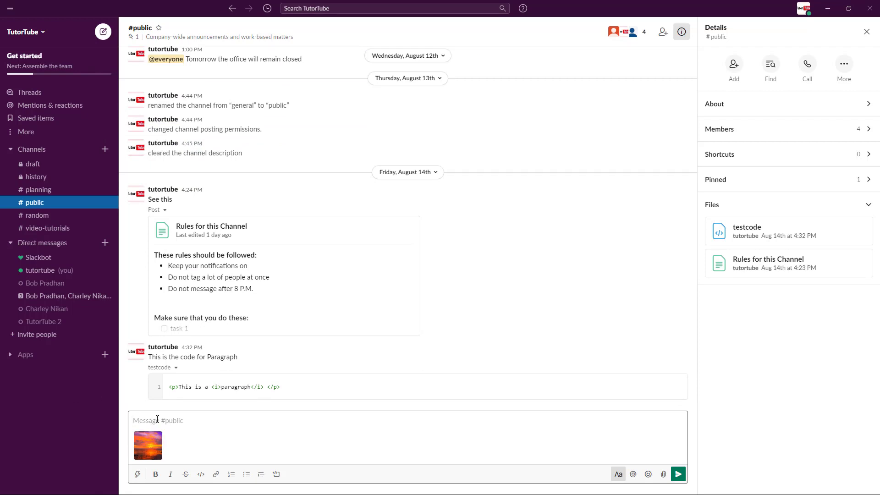
# - Send 21.jpg to #public with the caption 'How is this image?'
pyautogui.write('How is this image?')
pyautogui.click(677, 474)
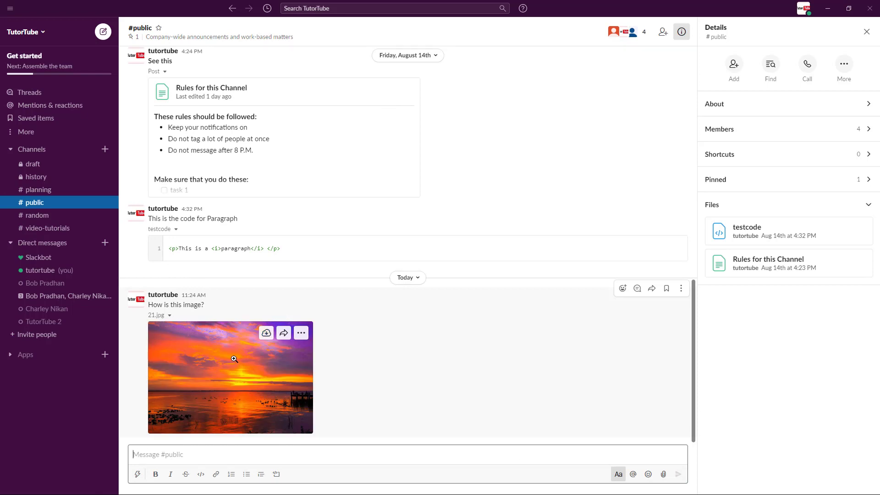
pyautogui.click(868, 205)
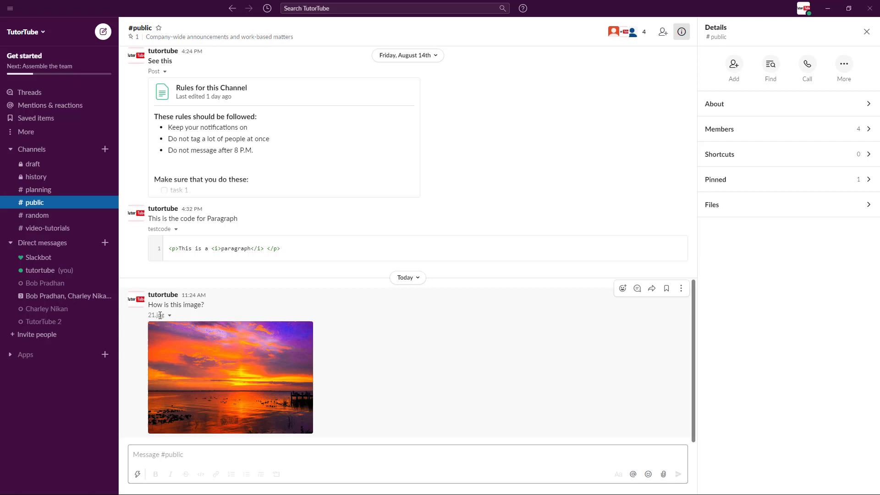
pyautogui.click(51, 179)
pyautogui.click(40, 203)
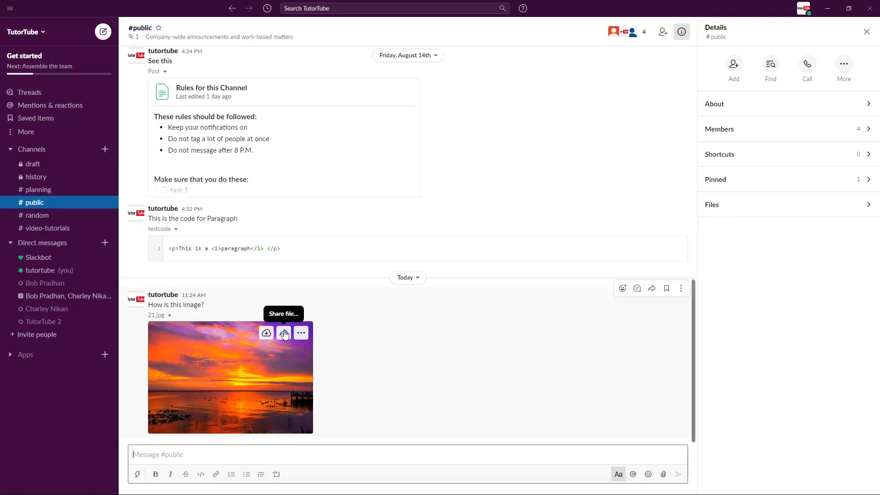
pyautogui.click(301, 333)
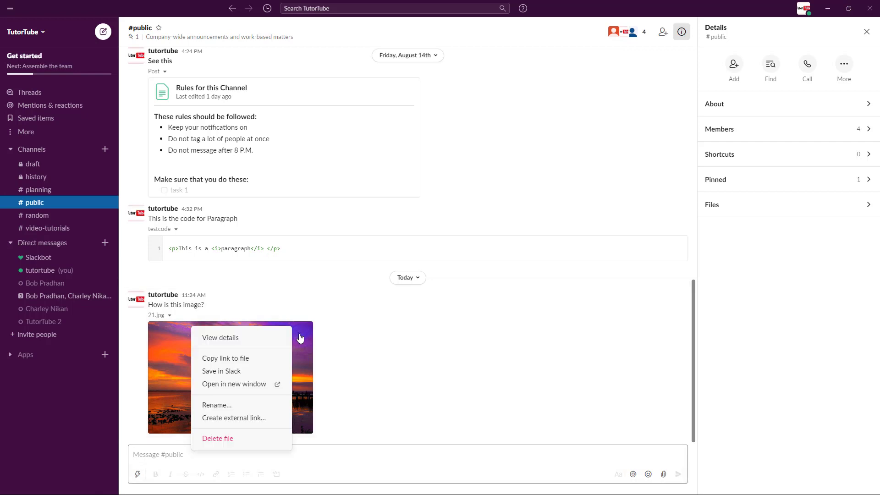
pyautogui.click(249, 373)
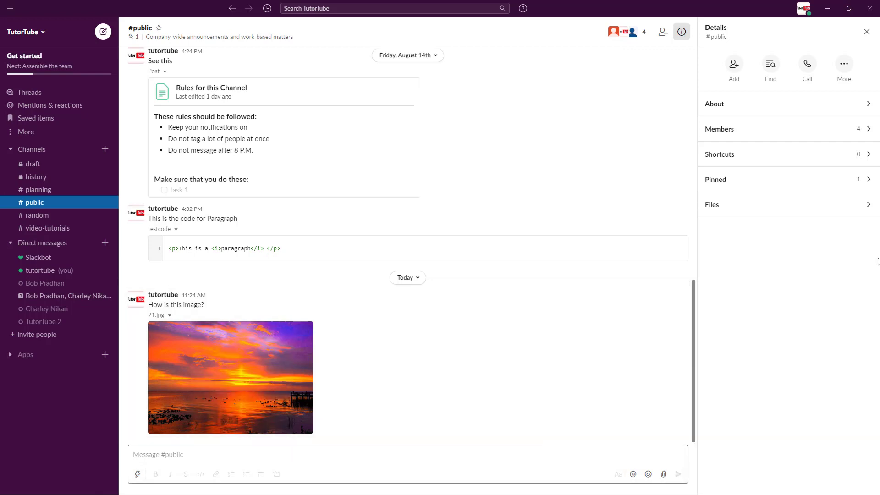
pyautogui.click(829, 211)
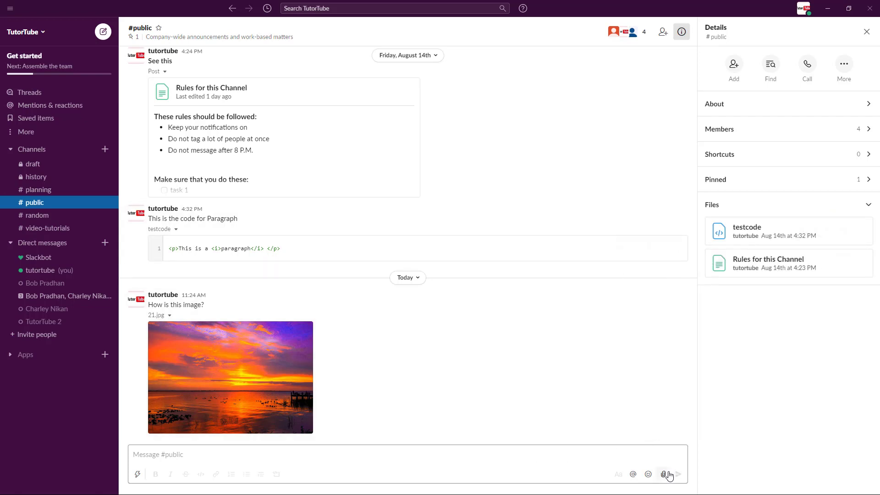
# - Hide the Files list and select Zoom.txt in the Dropbox folder from your computer
pyautogui.click(874, 206)
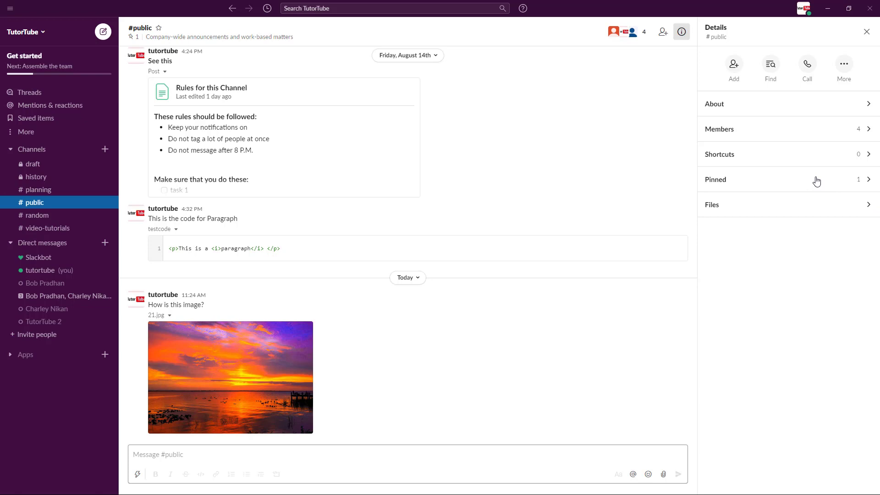
pyautogui.click(662, 474)
pyautogui.click(603, 452)
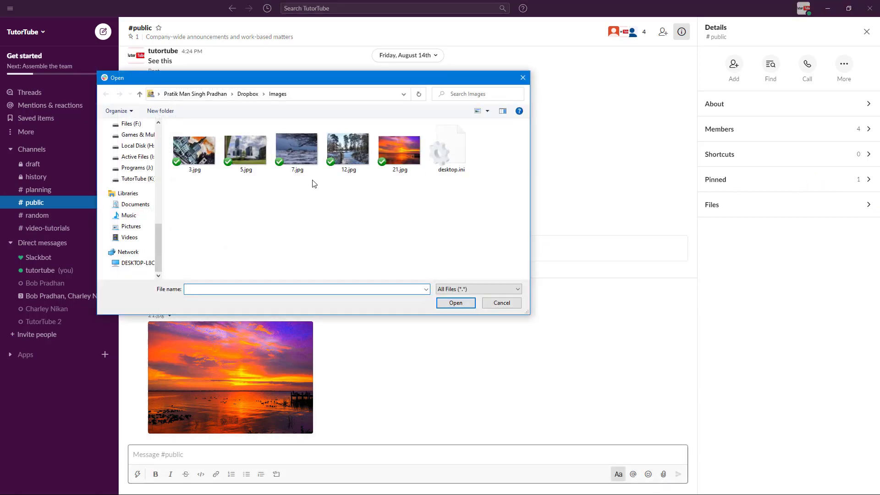
pyautogui.click(248, 93)
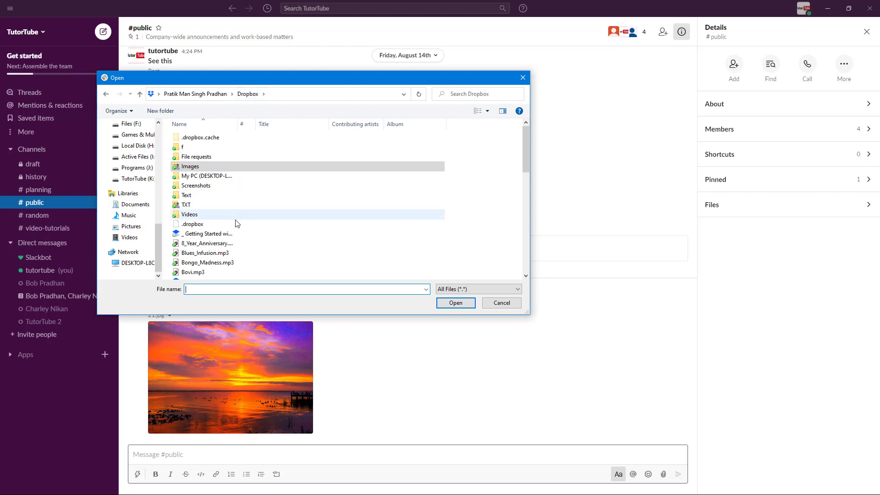
pyautogui.scroll(-3, 257, 234)
pyautogui.scroll(-6, 243, 222)
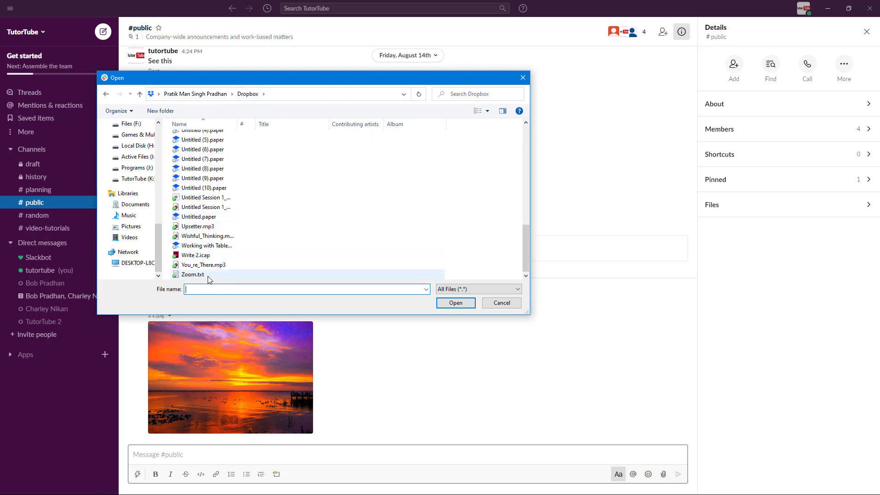
pyautogui.click(205, 277)
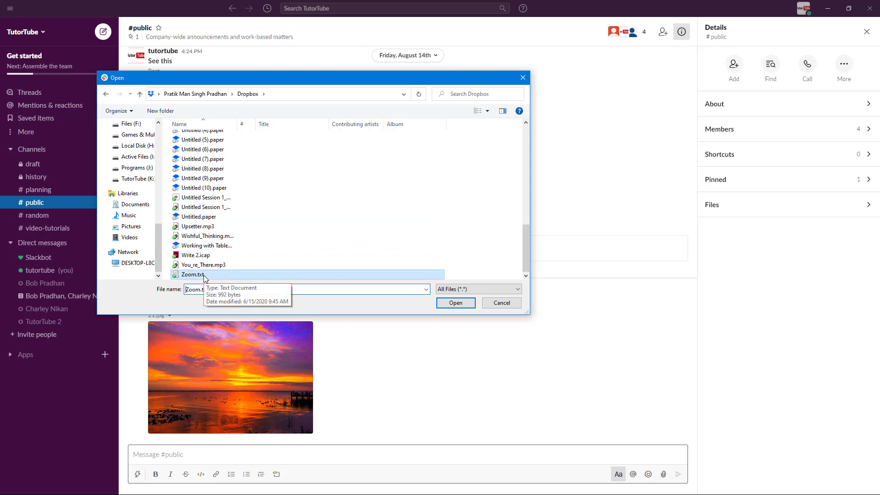
# - Attach and send Zoom.txt to #public, then expand the channel's Files list showing 21.jpg
pyautogui.click(472, 305)
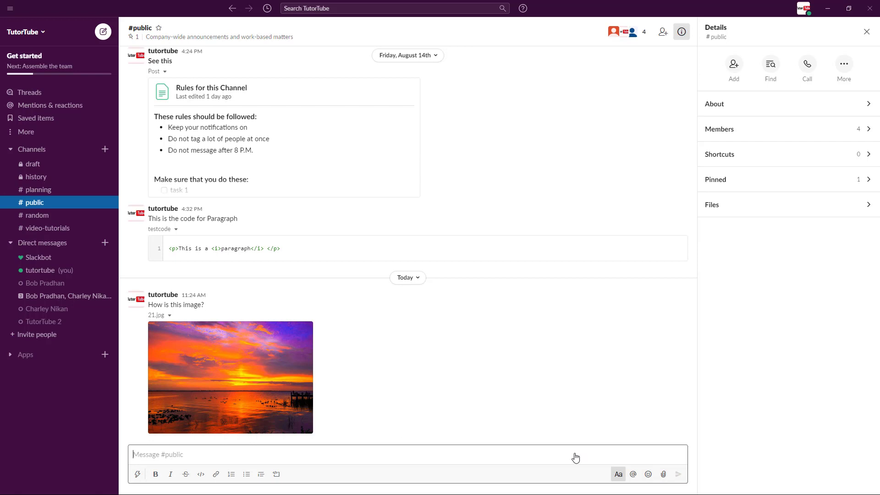
pyautogui.click(677, 474)
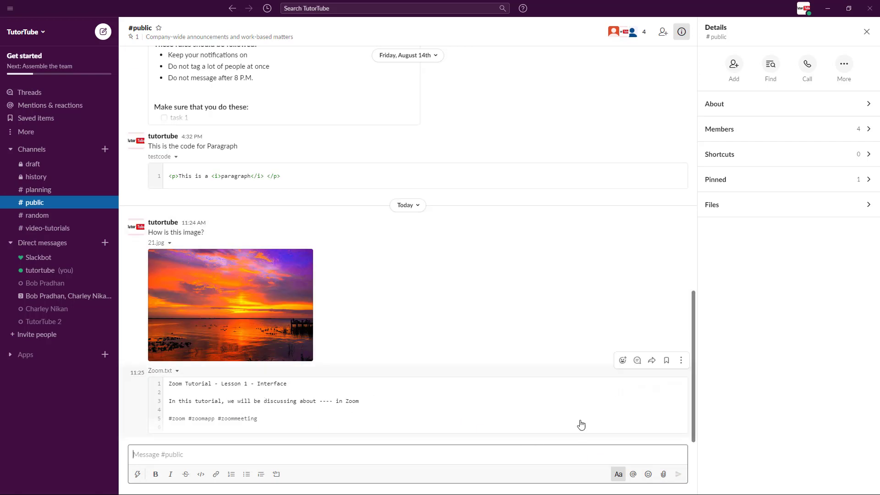
pyautogui.click(791, 213)
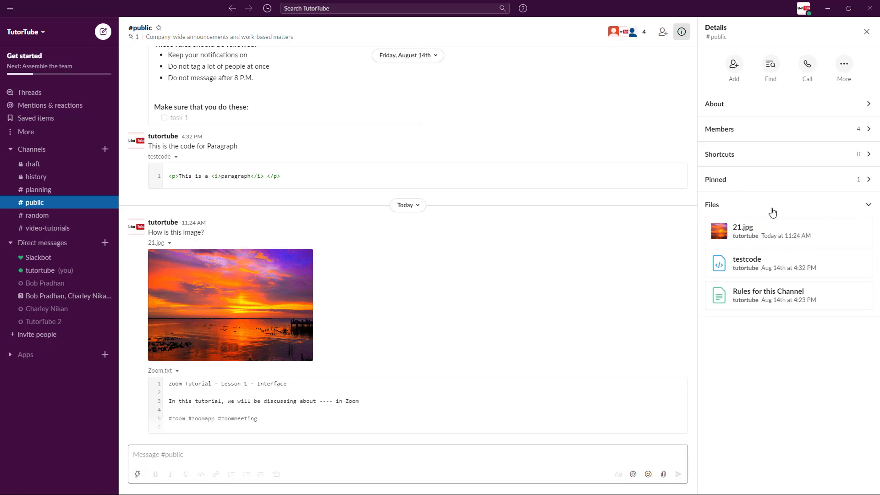
# - Toggle the Files list, open and dismiss Zoom.txt's More actions menu, and collapse then re-expand its preview
pyautogui.click(773, 210)
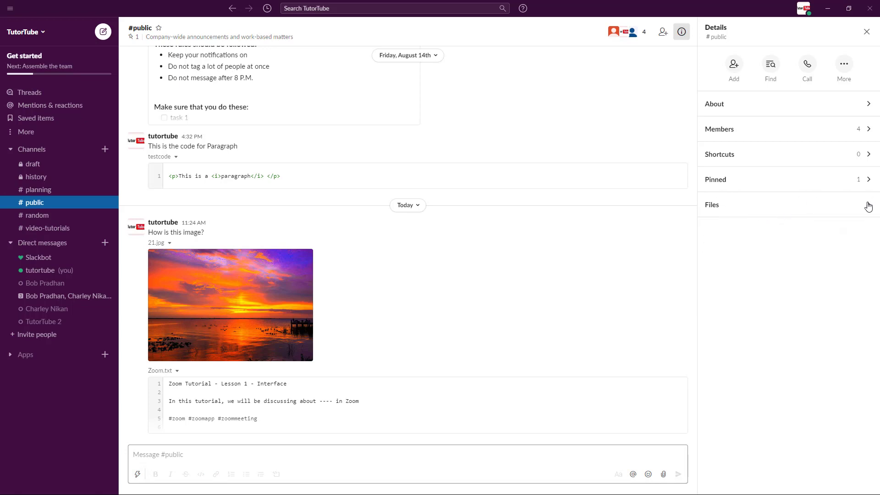
pyautogui.click(730, 205)
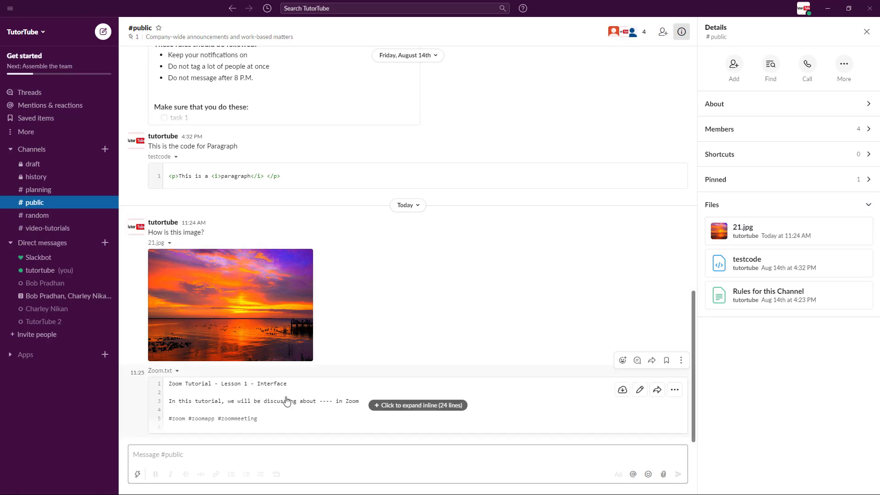
pyautogui.click(681, 360)
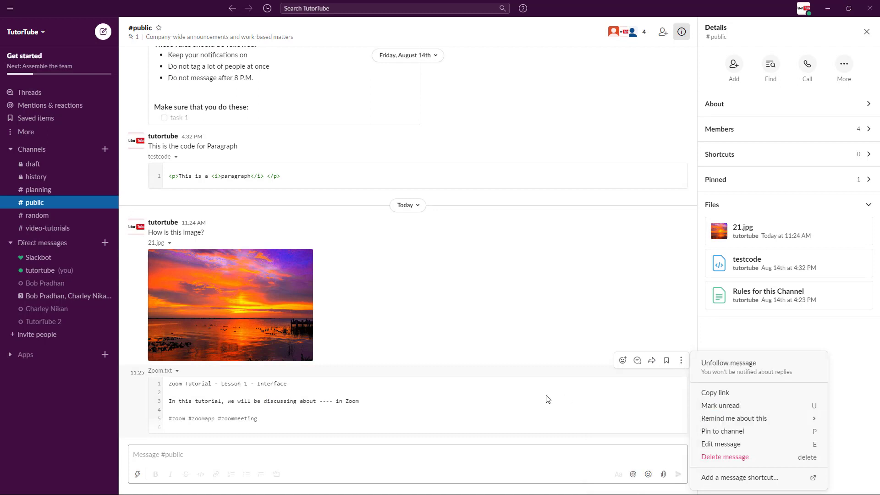
pyautogui.click(460, 398)
pyautogui.click(177, 370)
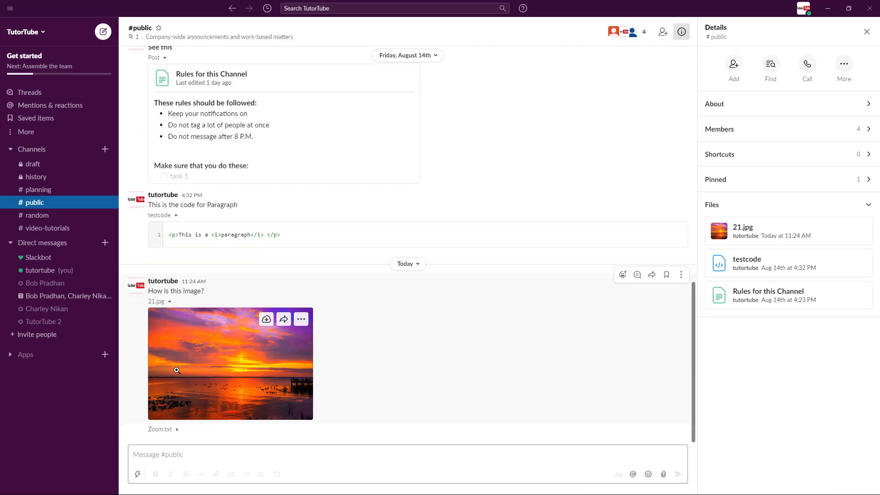
pyautogui.click(177, 430)
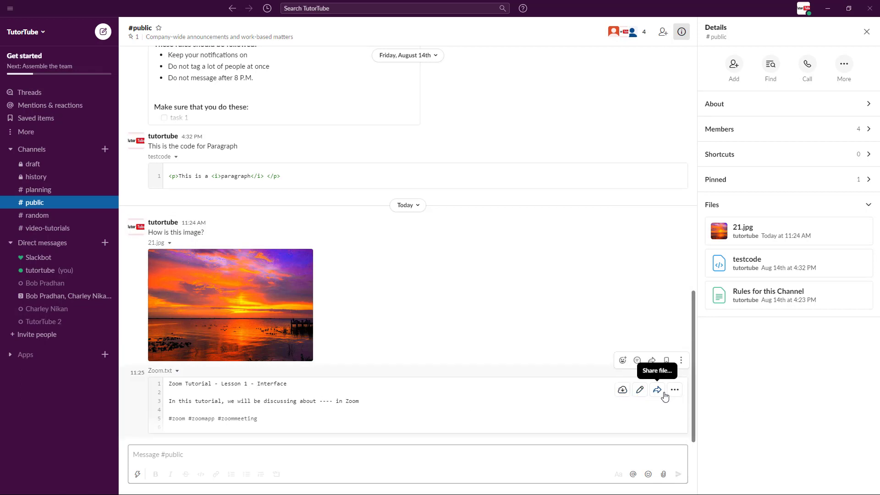
# - Hide the Files list and attach Inevitable.mp3 from the Dropbox folder on your computer
pyautogui.click(868, 206)
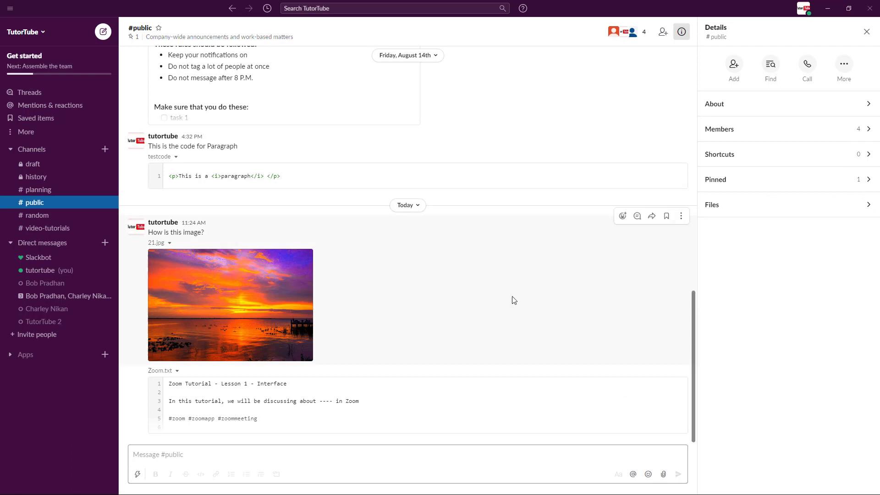
pyautogui.click(663, 474)
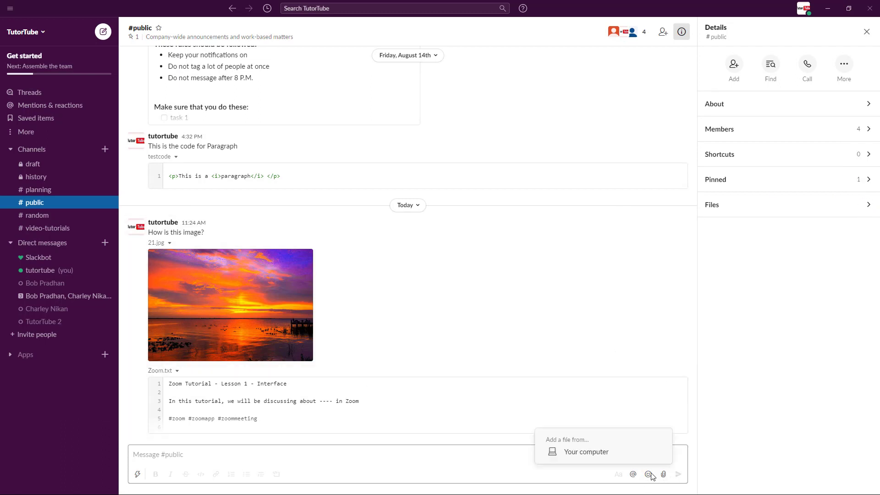
pyautogui.click(569, 452)
pyautogui.scroll(-3, 284, 193)
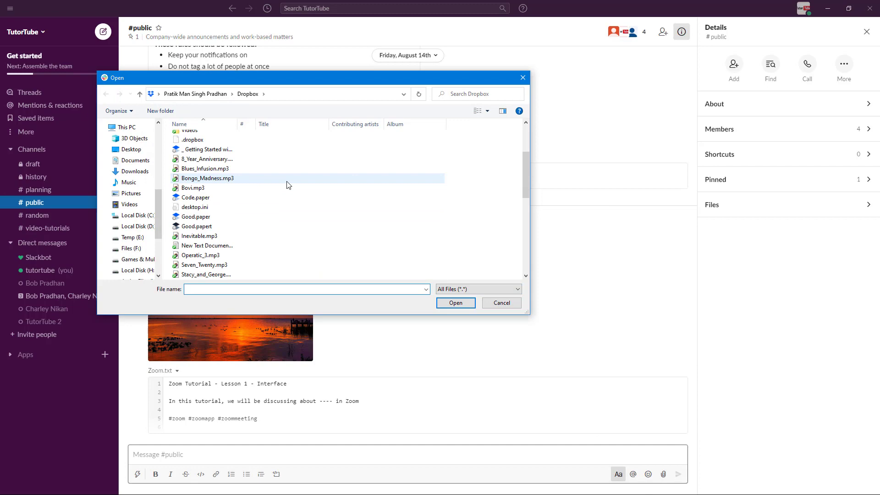
pyautogui.click(231, 235)
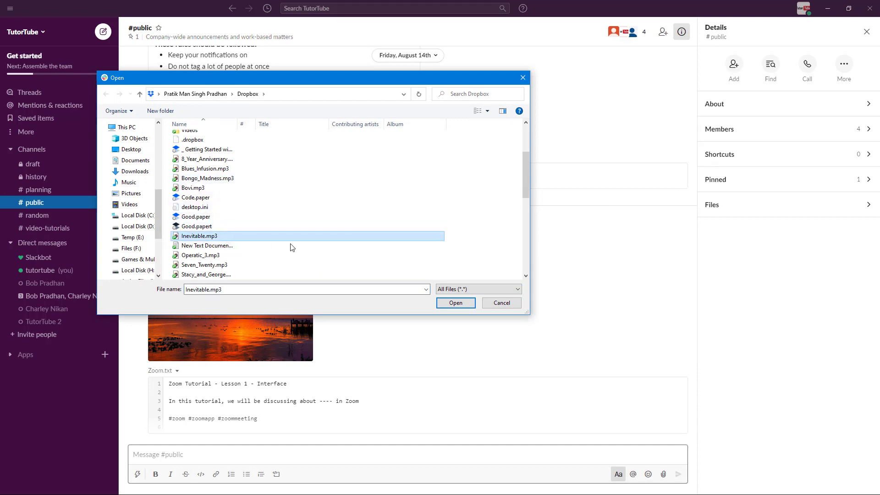
pyautogui.click(466, 305)
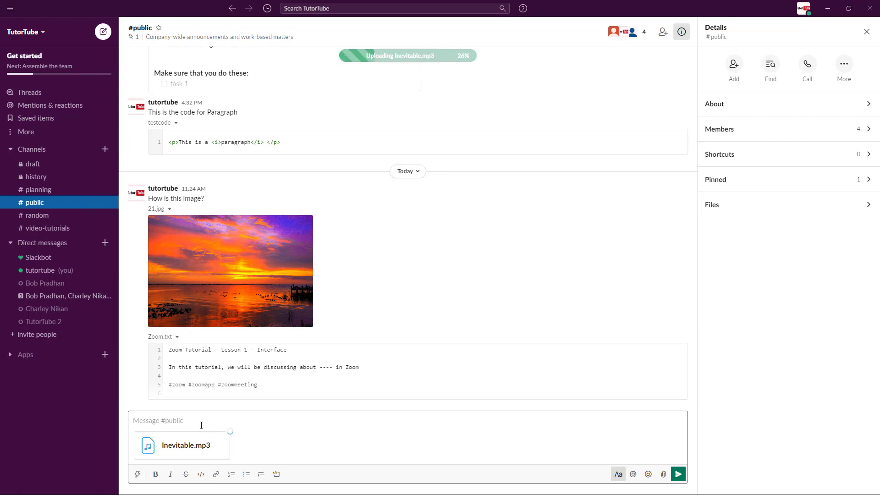
# - Send Inevitable.mp3 to #public with the caption 'How is this music?'
pyautogui.write('How is this music?')
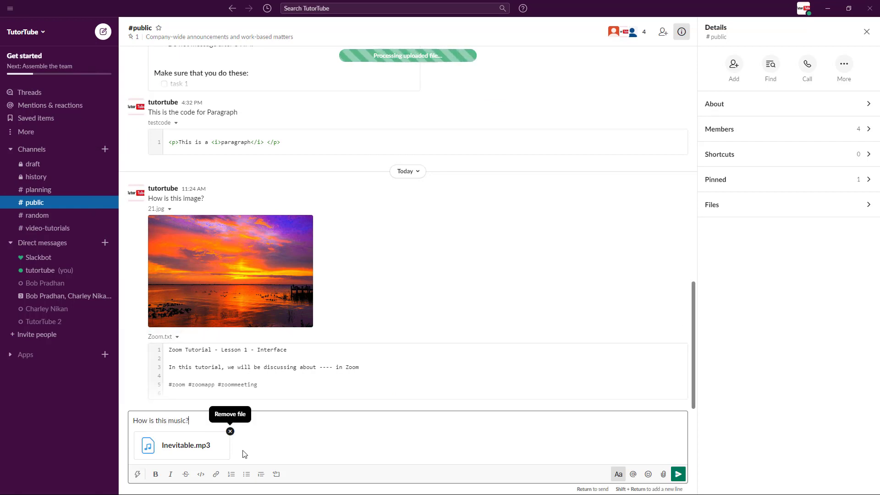
pyautogui.moveTo(229, 435)
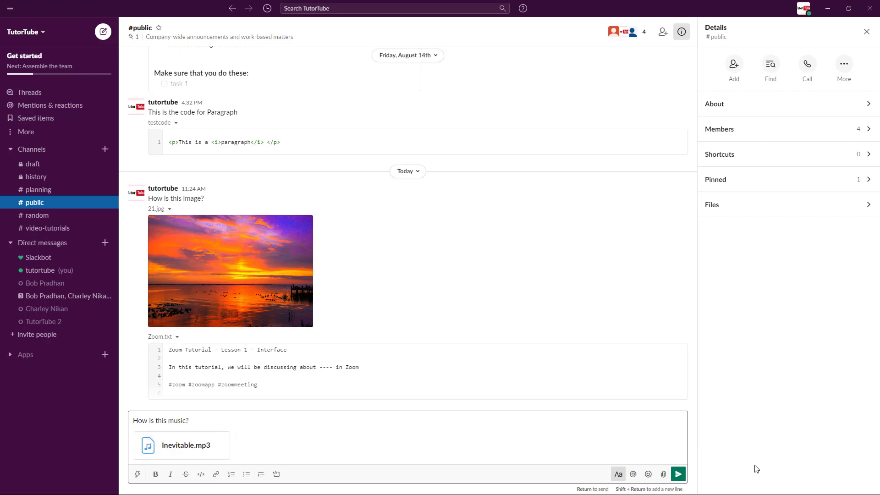
pyautogui.click(677, 473)
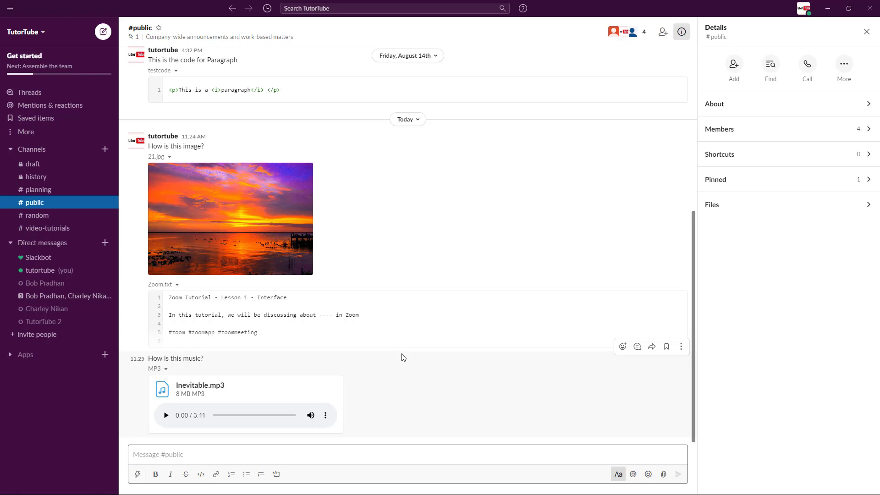
# - Check the Files list for Zoom.txt, then send 'Pleasae see files' in #public
pyautogui.click(767, 205)
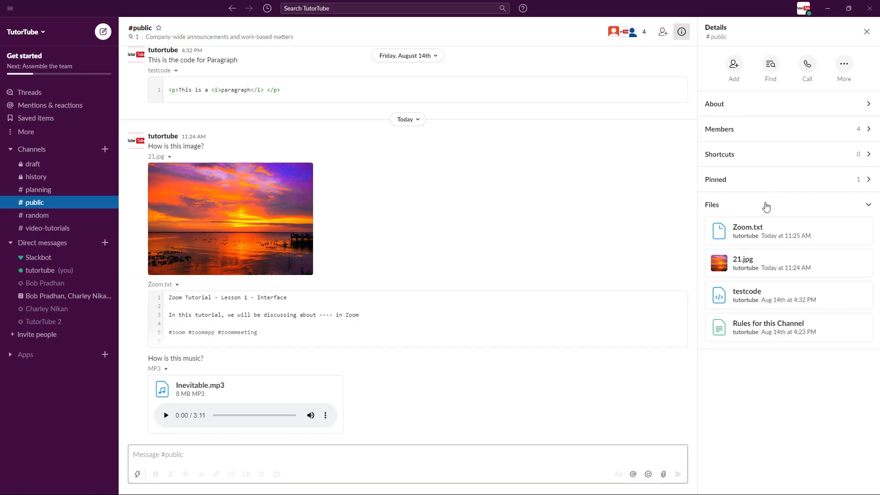
pyautogui.click(759, 205)
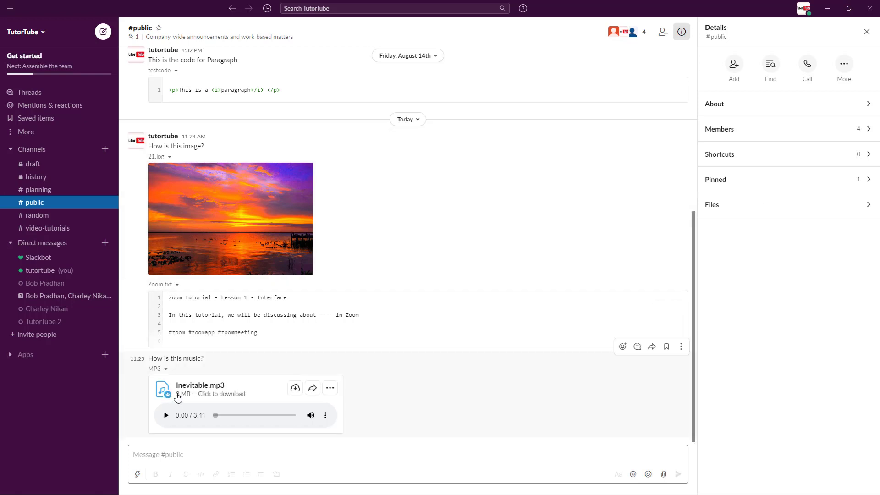
pyautogui.click(305, 453)
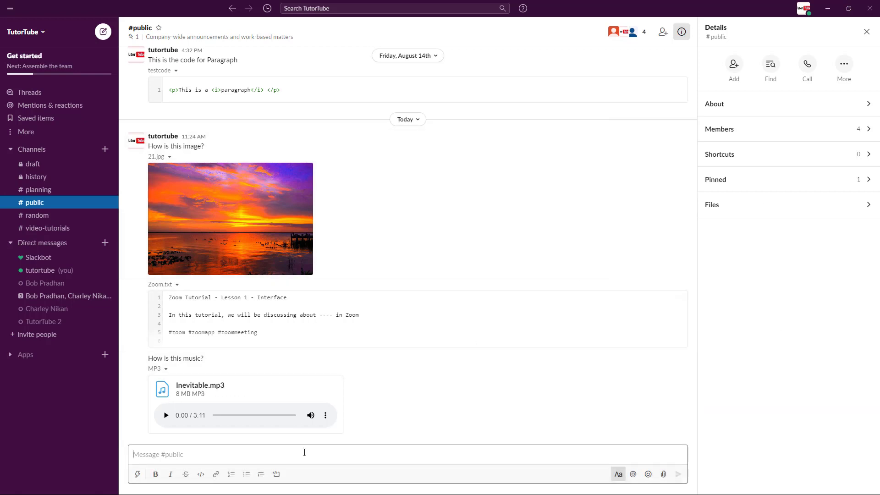
pyautogui.write('Pleasae see files')
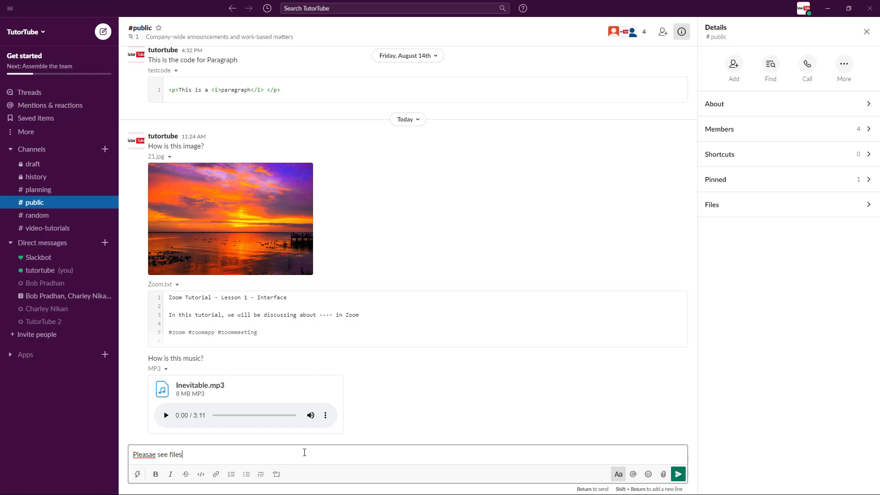
pyautogui.press('Return')
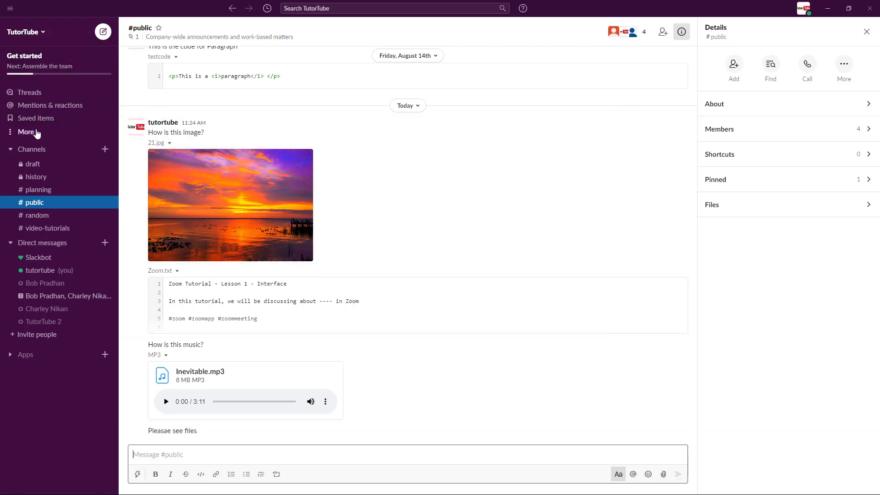
# - Browse all five workspace files in the File browser, then switch to #planning
pyautogui.click(37, 133)
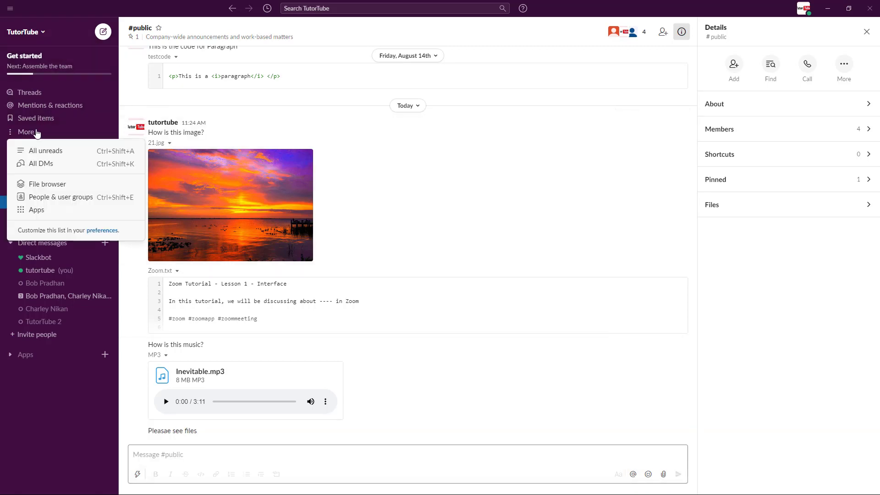
pyautogui.click(46, 184)
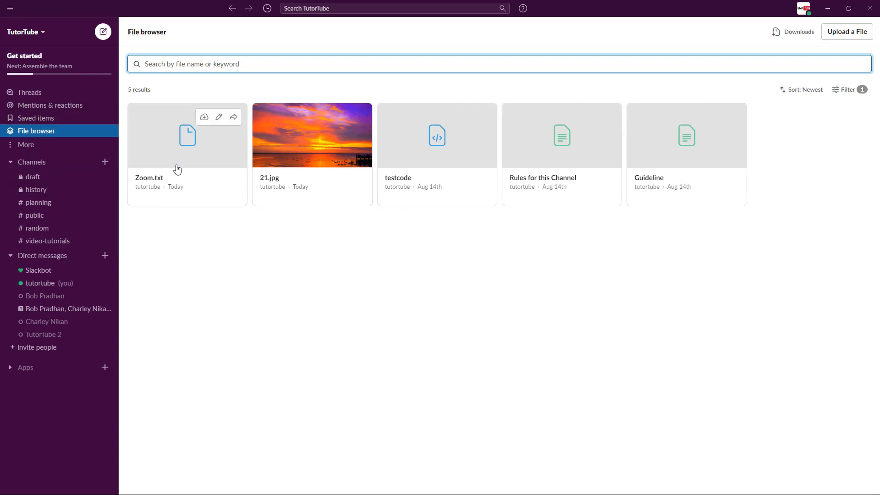
pyautogui.click(50, 208)
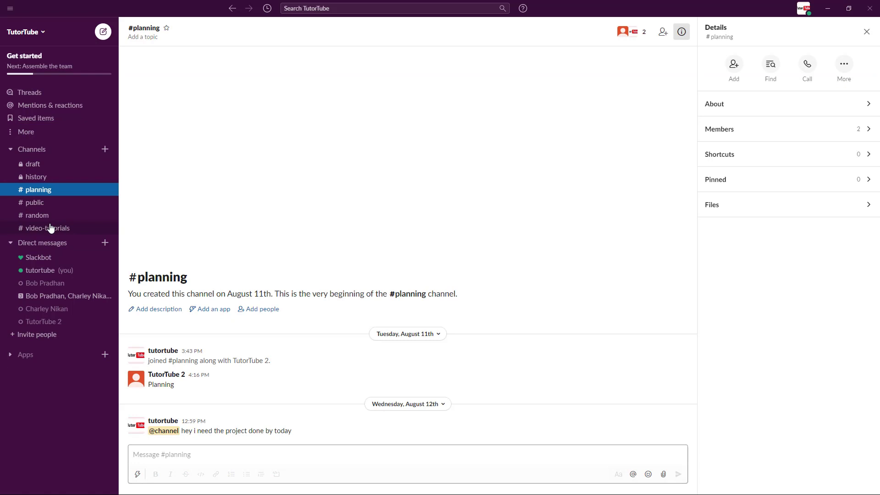
# - Pass briefly through #video-tutorials, then return to #public with the sunset image, Zoom.txt and Inevitable.mp3
pyautogui.click(50, 227)
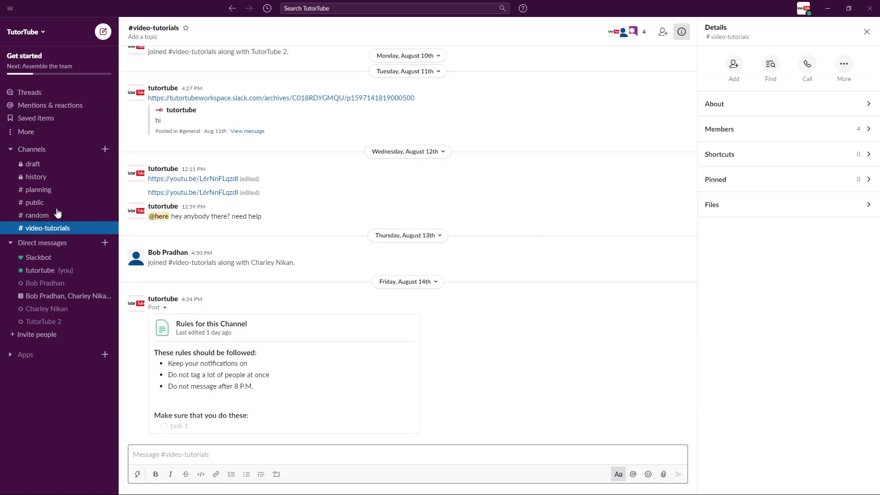
pyautogui.click(45, 205)
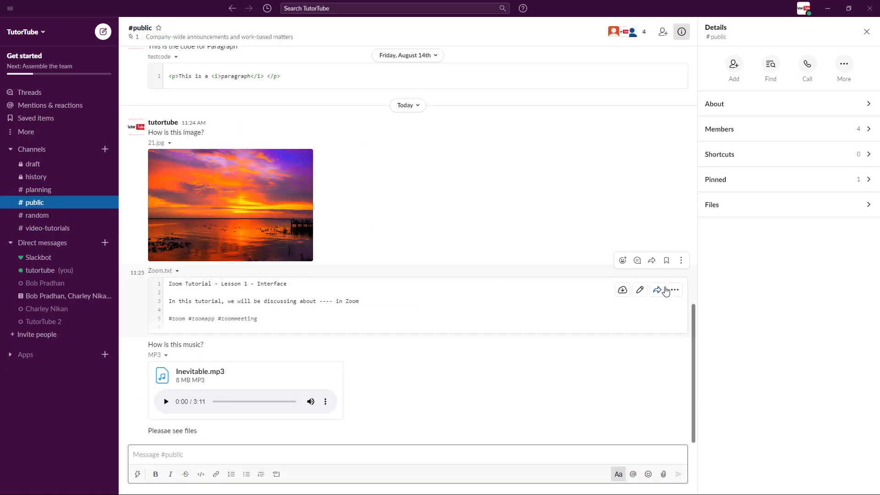